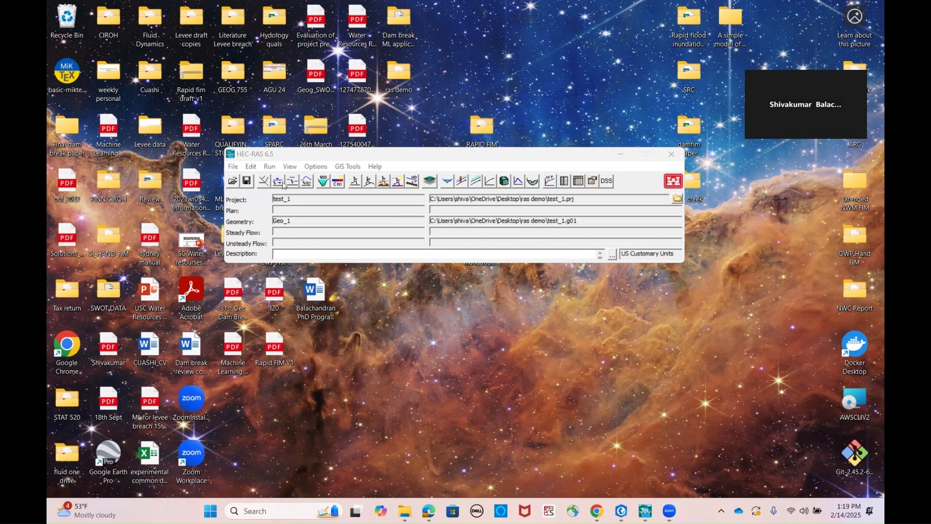
Open the unsteady flow data editor for the test_1 project and keep it as a restored, non-maximized window
left_click(385, 186)
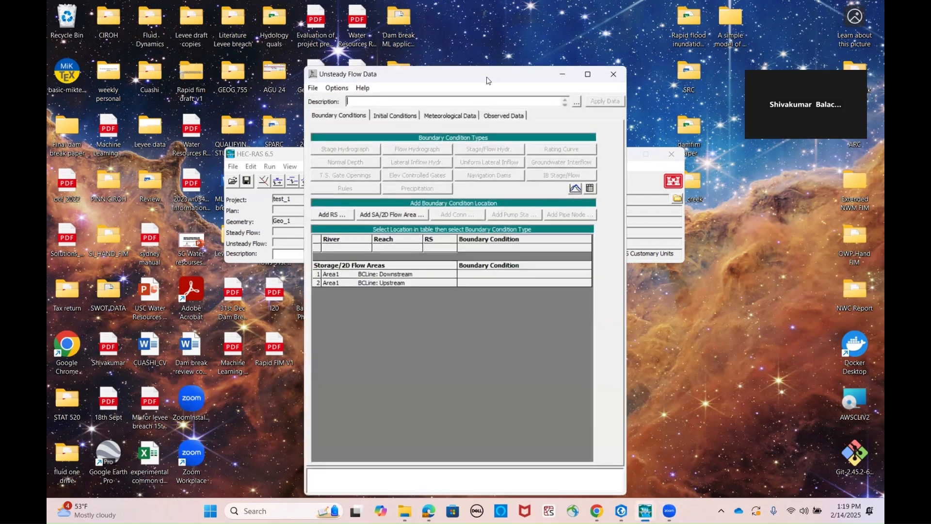
left_click_drag(489, 81, 706, 127)
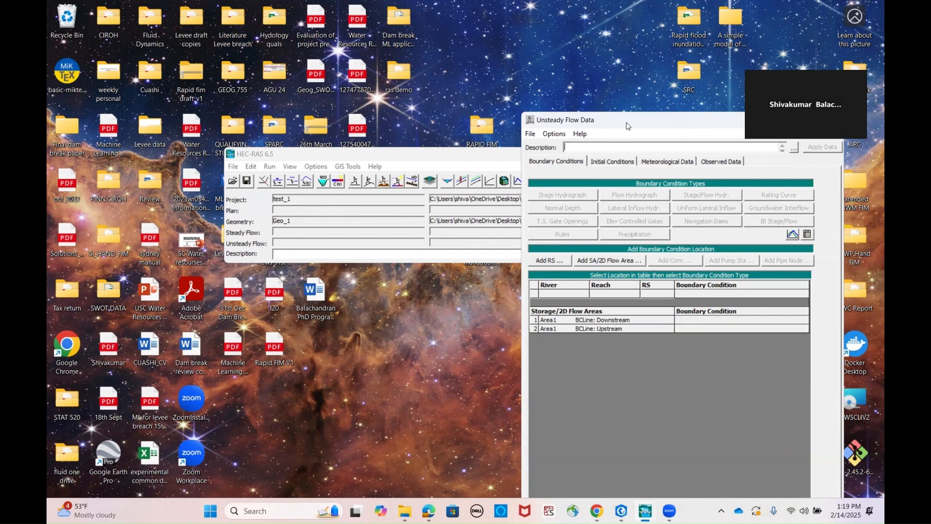
left_click_drag(627, 122, 365, 122)
left_click(544, 120)
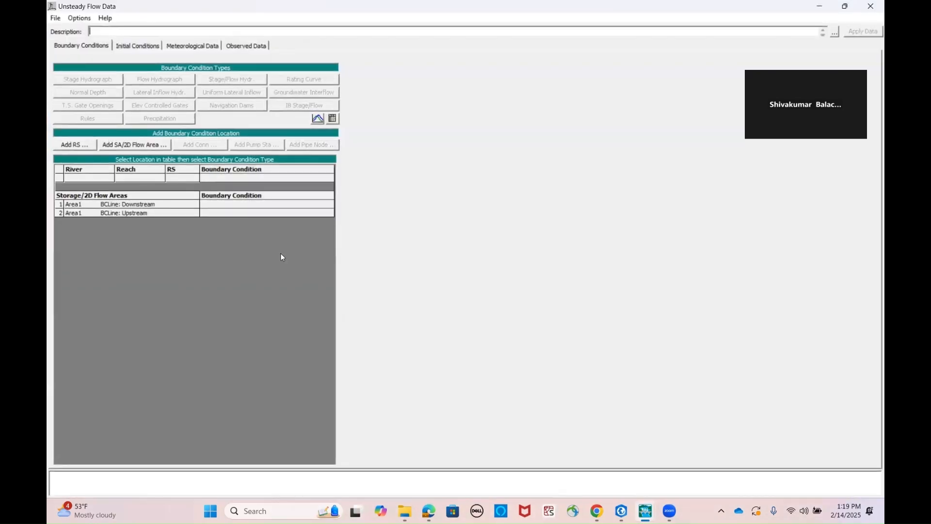
double_click(148, 10)
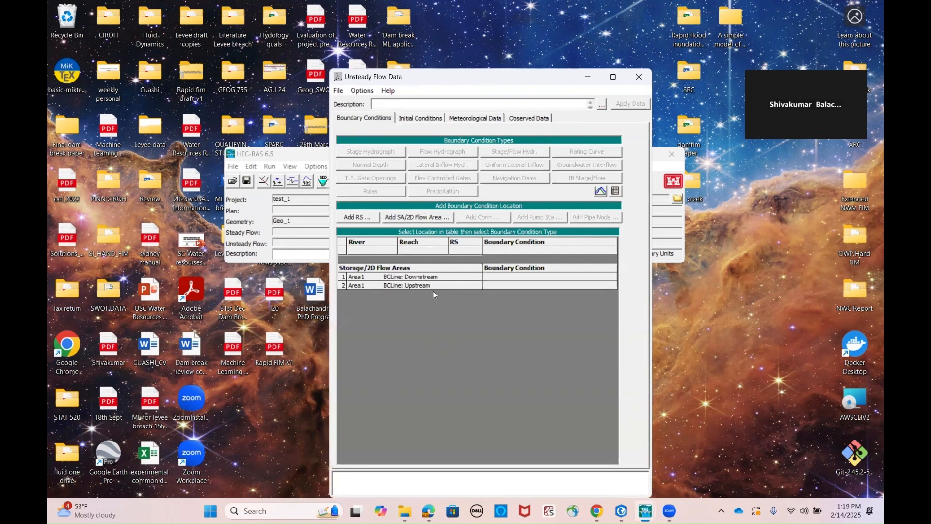
Create a flow hydrograph for Area1's Upstream boundary line, using a table with a 1 Hour interval and a fixed start time
left_click(508, 285)
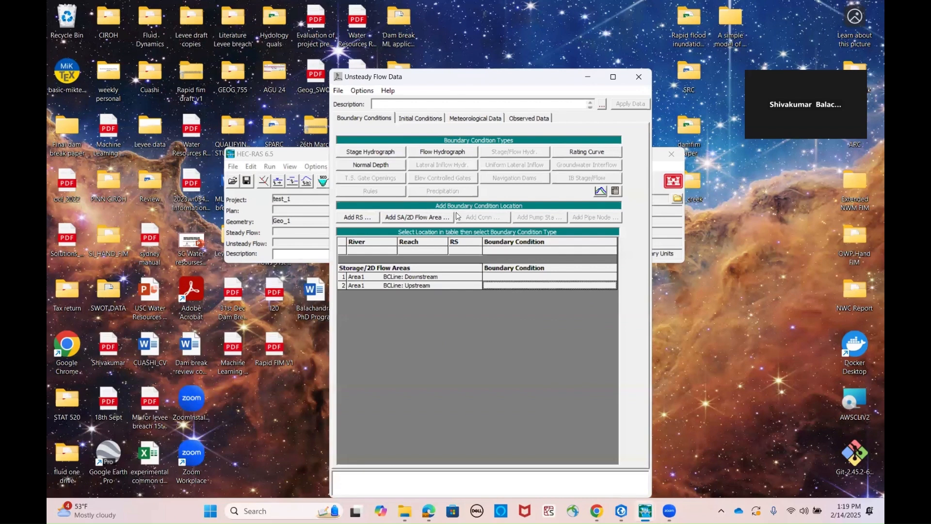
left_click(430, 155)
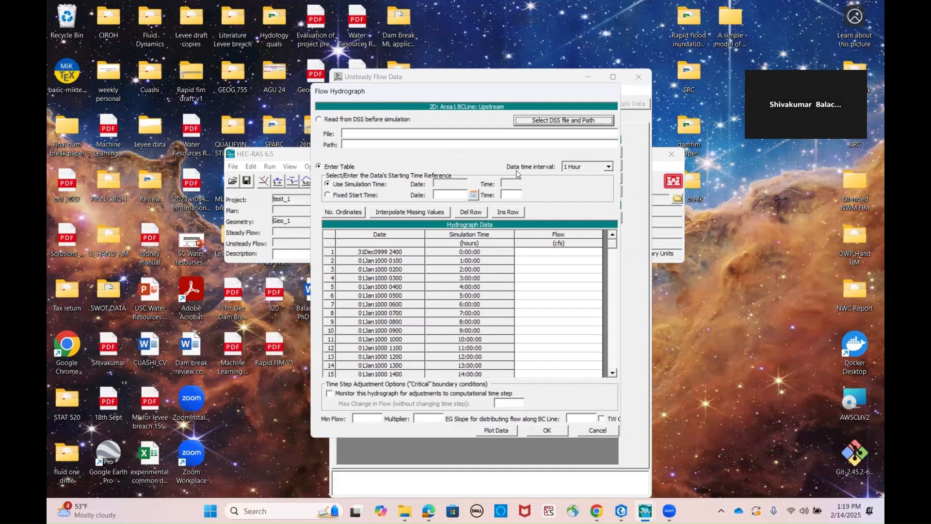
left_click(609, 166)
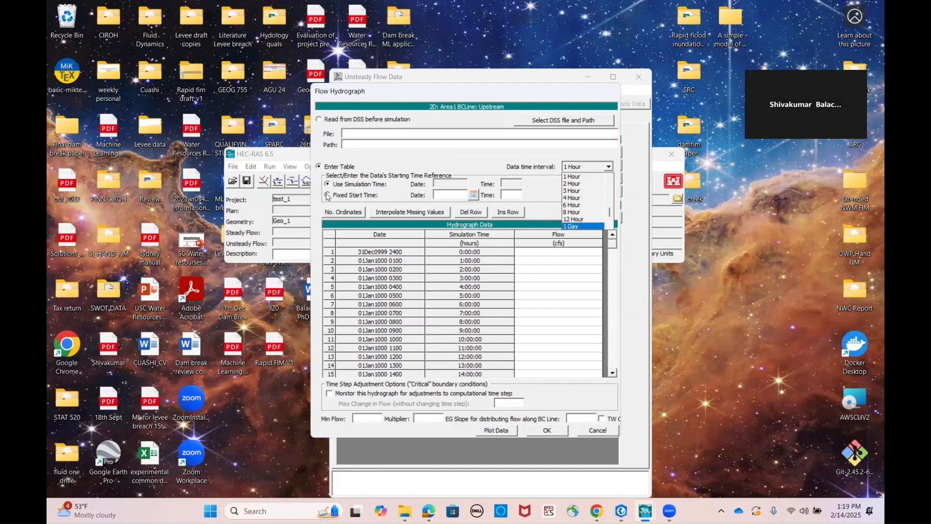
left_click(328, 196)
left_click(328, 195)
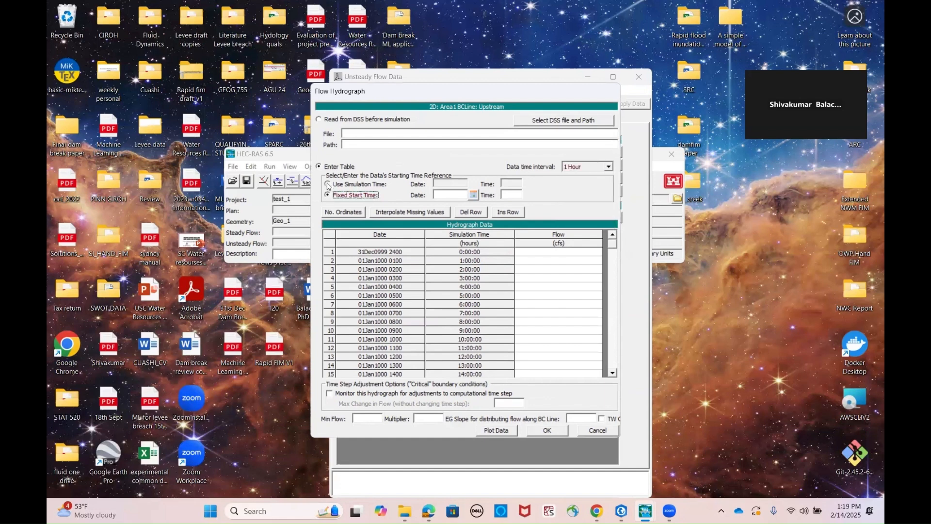
left_click(328, 185)
left_click(329, 196)
Set the hydrograph's fixed start date to 15SEP2024 using the calendar
left_click(473, 195)
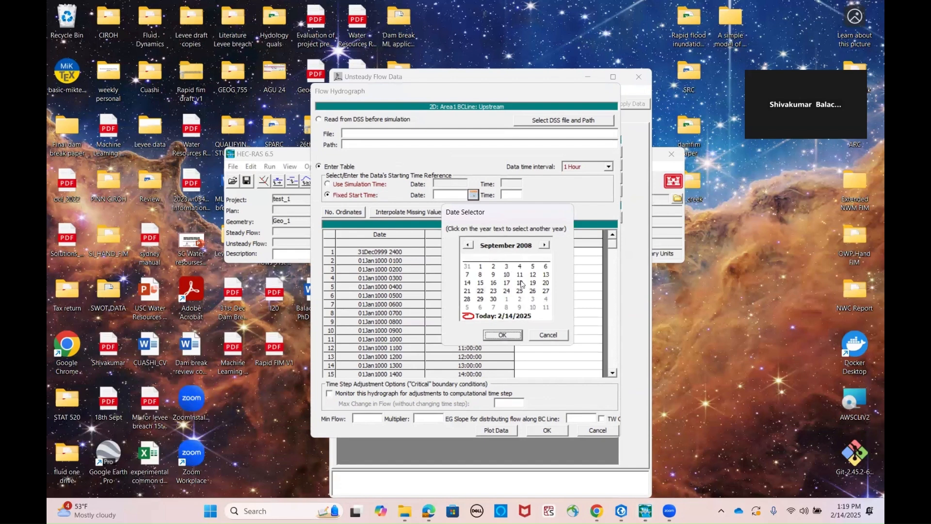
left_click(531, 246)
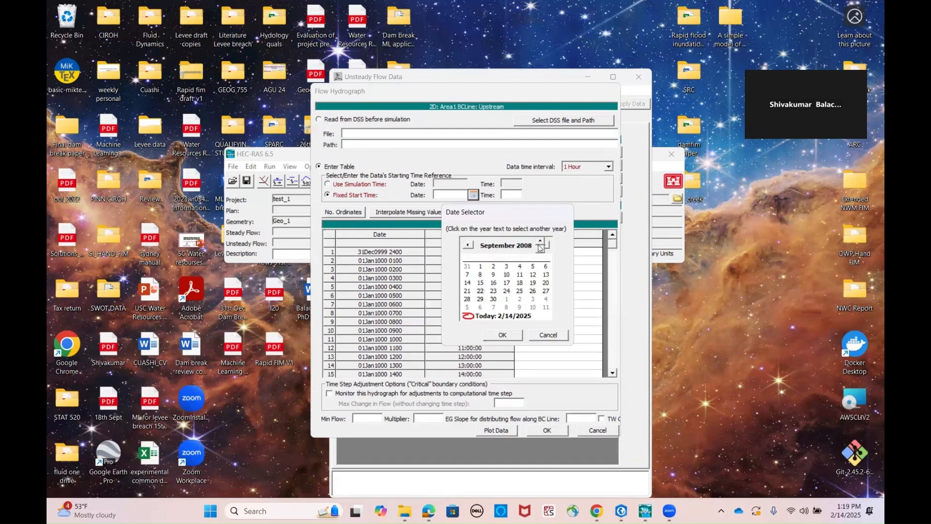
left_click(539, 242)
left_click(539, 242)
left_click(540, 242)
left_click(540, 242)
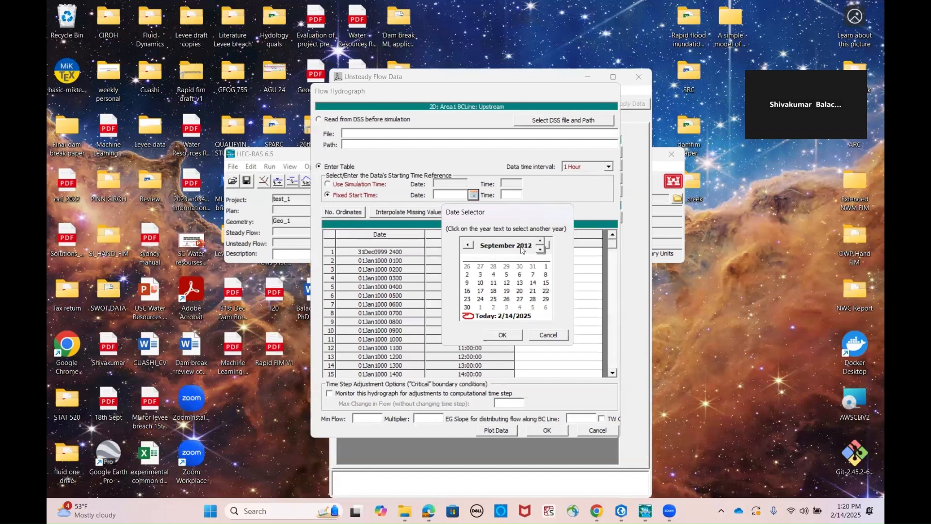
left_click(522, 247)
left_click(521, 247)
left_click(522, 247)
left_click(541, 242)
left_click(541, 242)
left_click(540, 242)
left_click(541, 242)
left_click(541, 242)
left_click(541, 242)
left_click(541, 242)
left_click(542, 242)
left_click(542, 242)
left_click(542, 242)
left_click(542, 242)
left_click(542, 242)
left_click(512, 339)
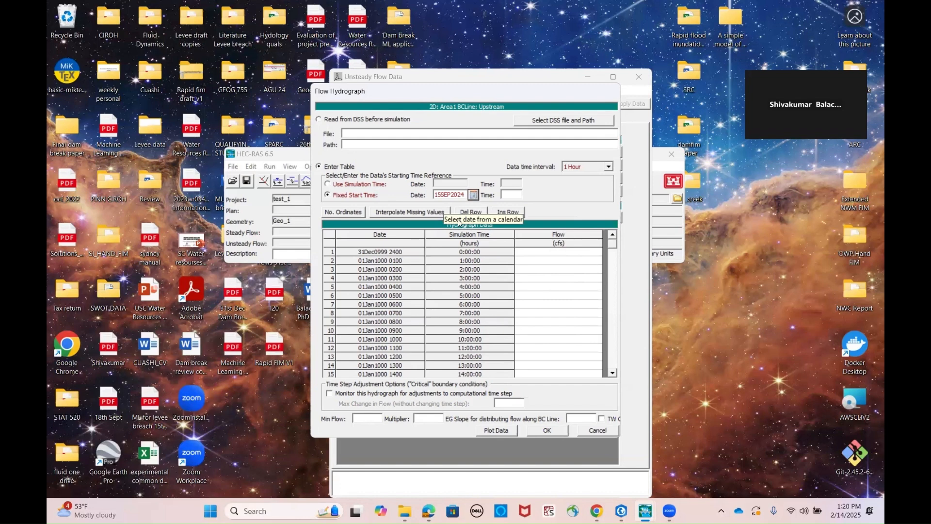
Set the hydrograph table's maximum number of ordinates to 500
left_click(343, 213)
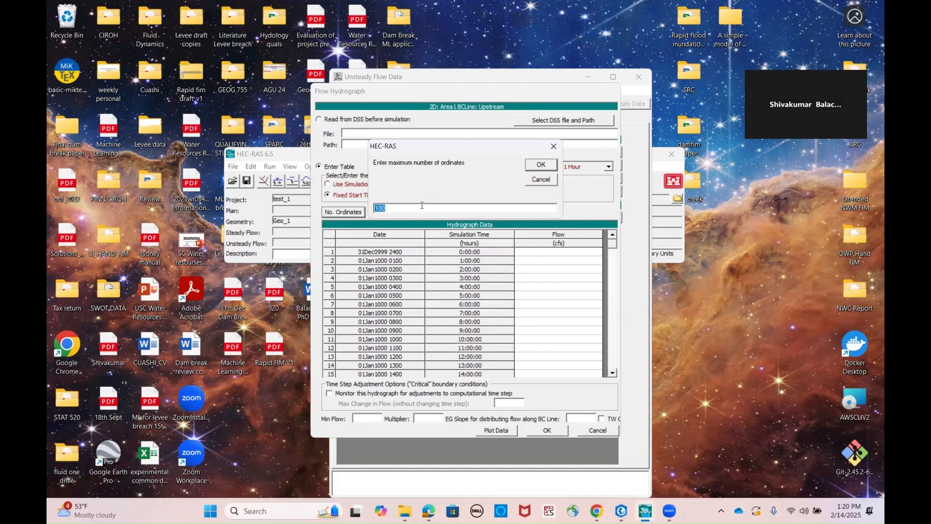
left_click(413, 209)
key("BackSpace")
key("BackSpace")
key("BackSpace")
type("500")
left_click(531, 164)
Enter a flow of 28300 cfs for 28Sep2024 1100 in the hydrograph table
left_click(615, 295)
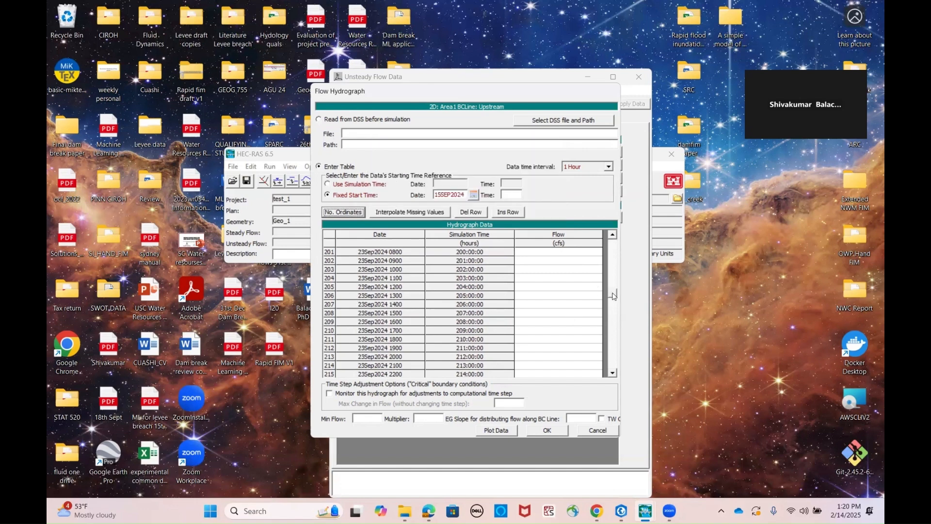
left_click_drag(614, 296, 611, 391)
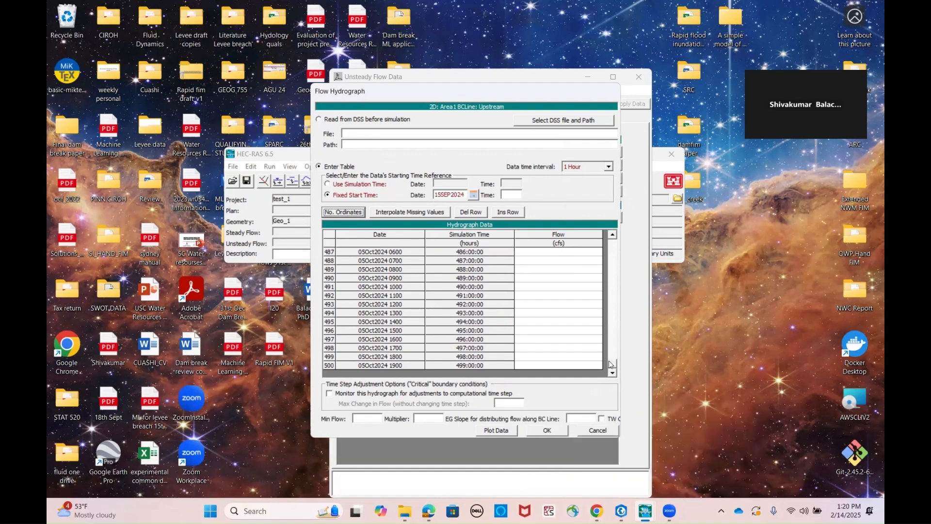
left_click_drag(613, 365, 618, 305)
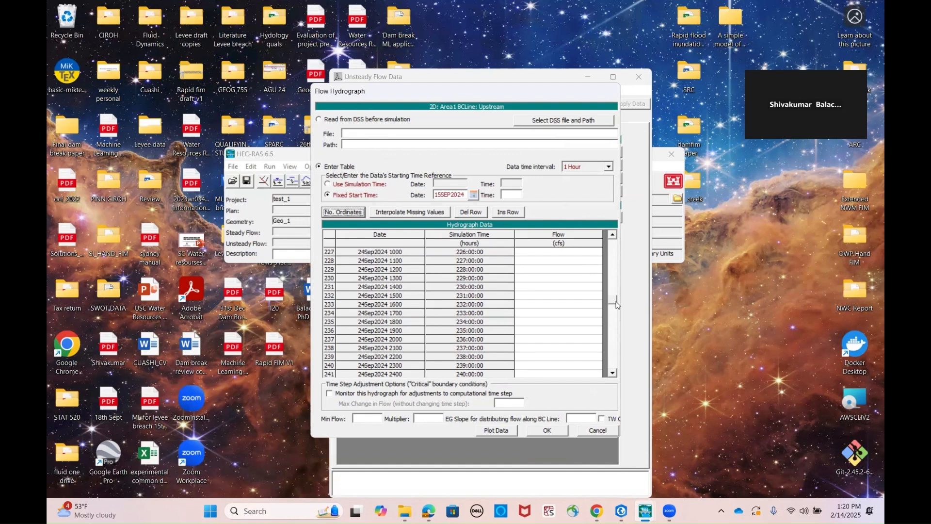
left_click_drag(618, 305, 617, 322)
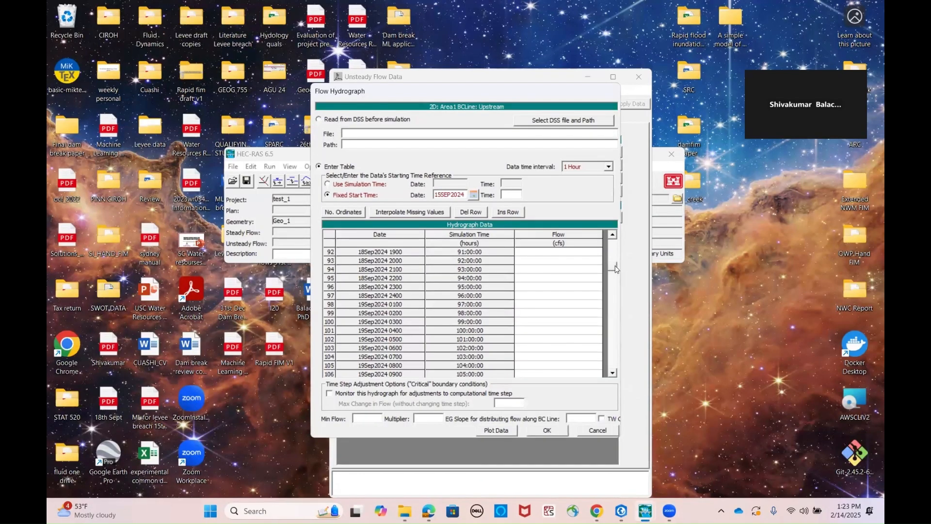
left_click_drag(616, 297, 614, 327)
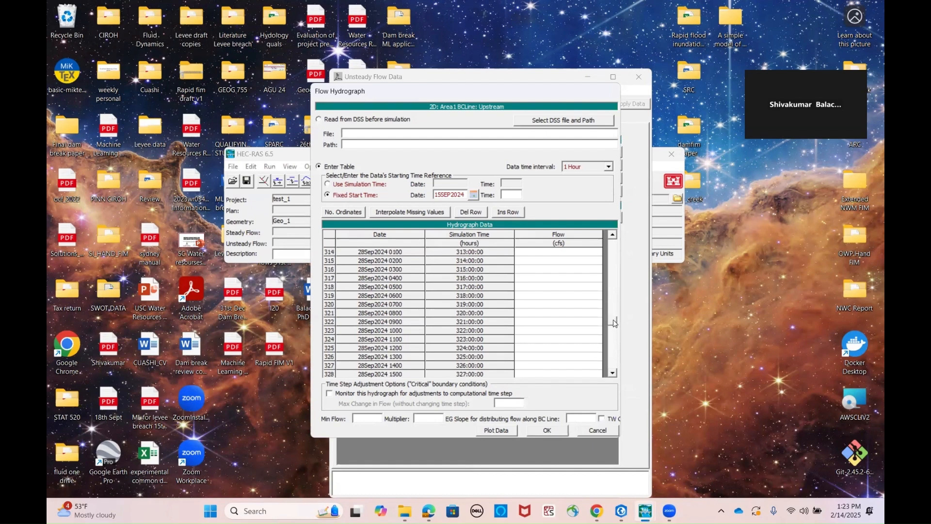
left_click(543, 340)
type("28300")
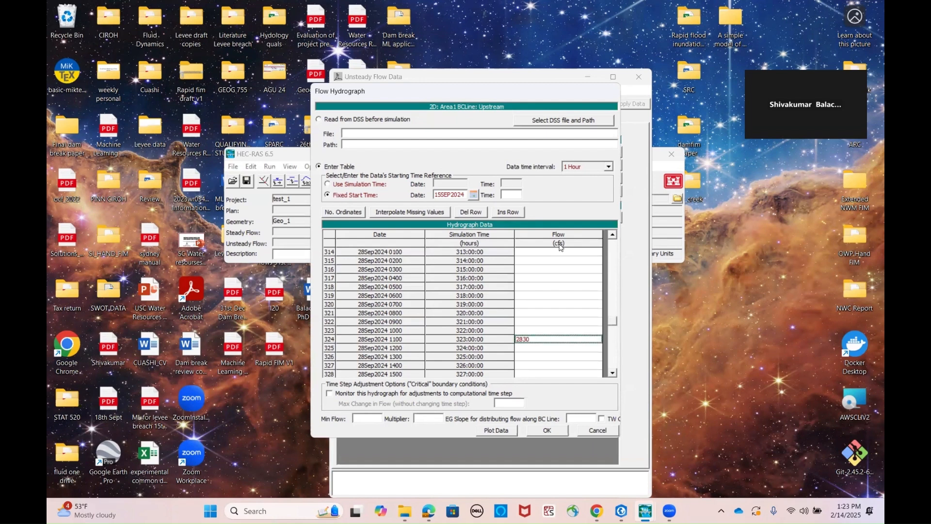
left_click(564, 305)
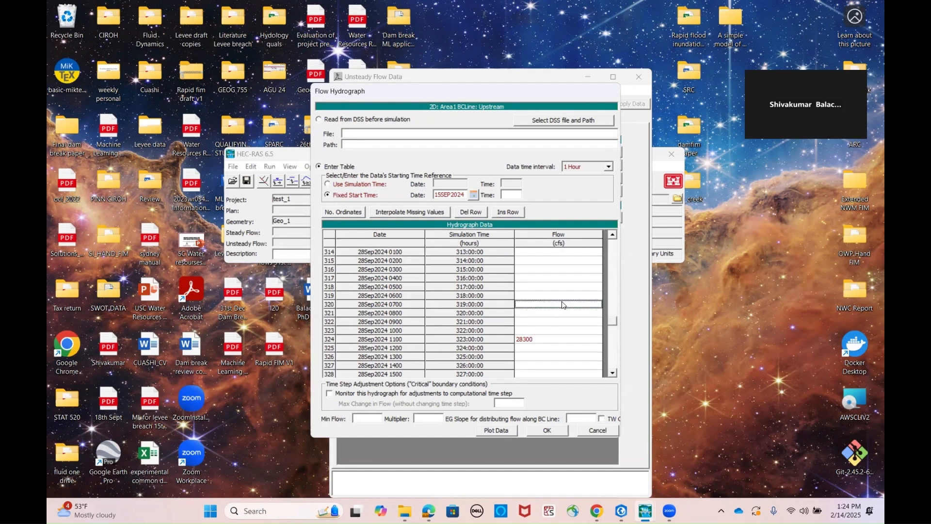
Check the French Broad River gauge's discharge graph, enter 300 cfs in the hydrograph's first row, and interpolate the missing values
left_click_drag(613, 323, 602, 245)
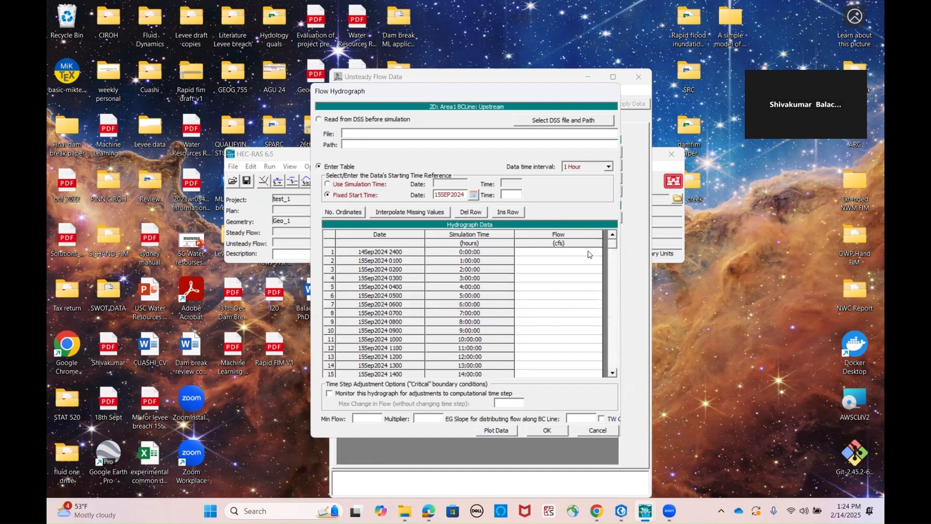
mouse_move(597, 511)
left_click(558, 471)
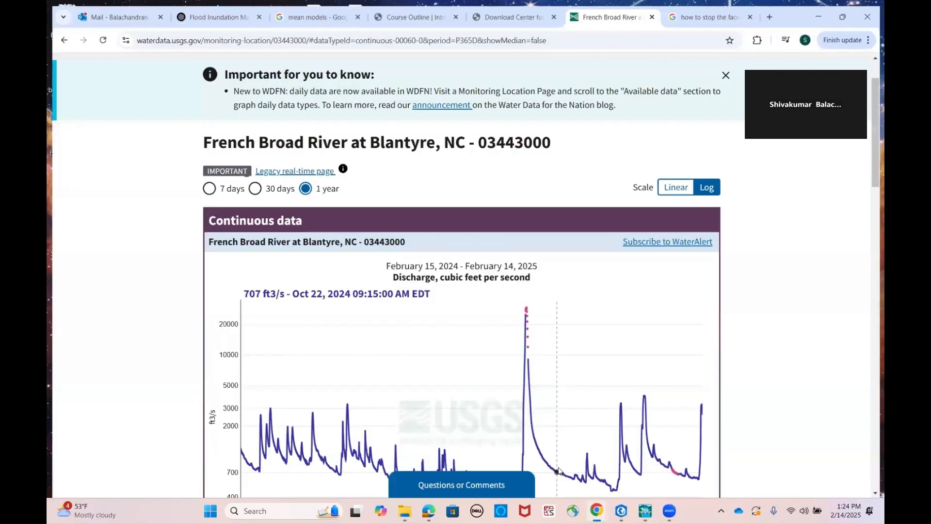
scroll(540, 339, "down", 3)
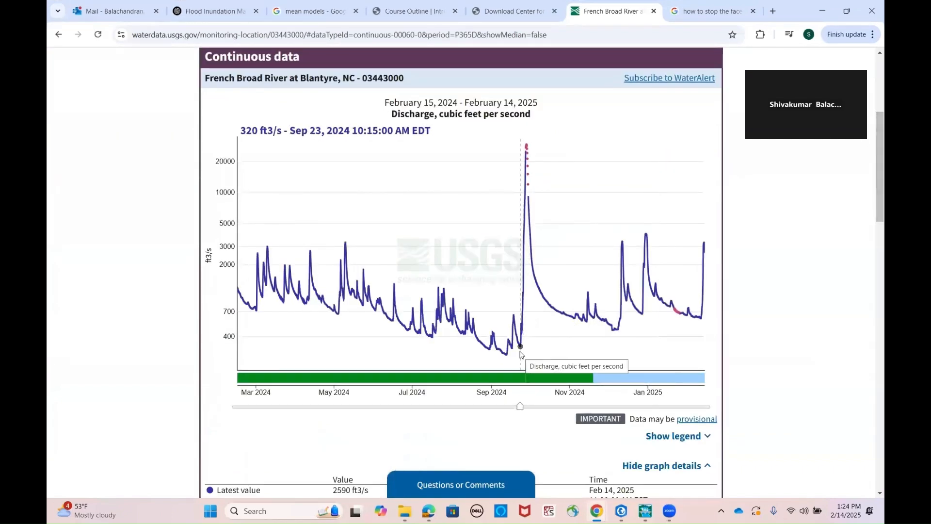
left_click(547, 254)
type("300")
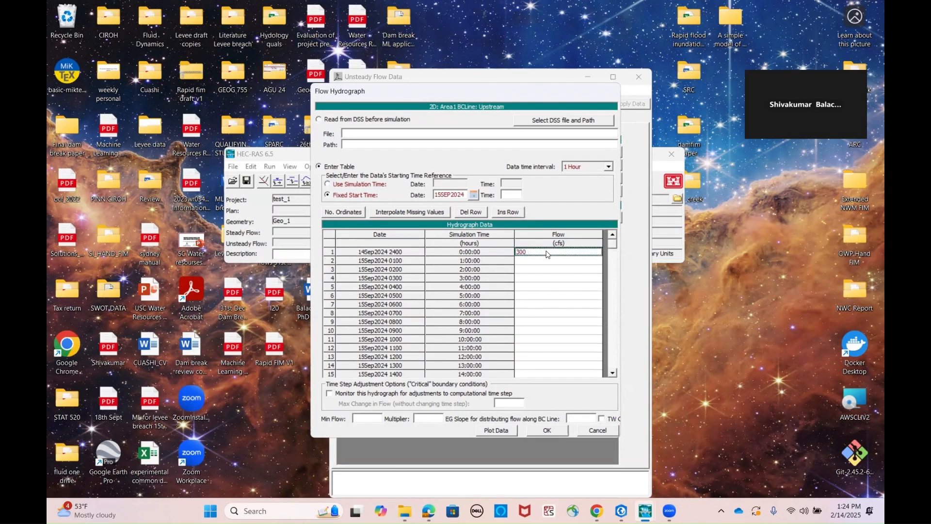
left_click(549, 287)
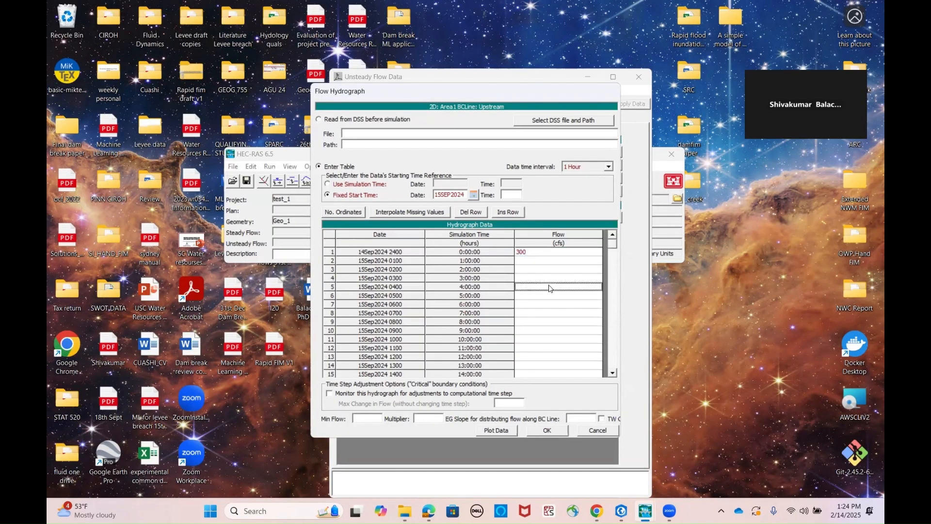
left_click(422, 214)
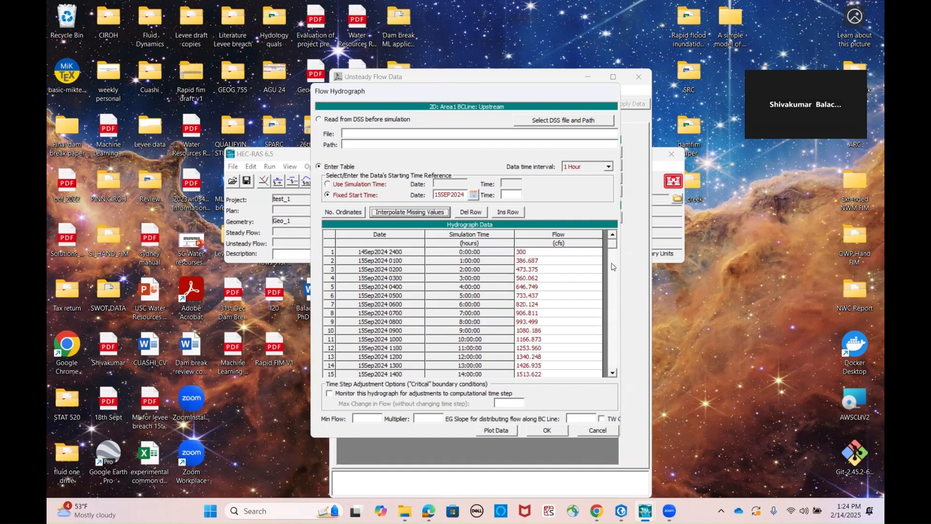
Enter 1000 cfs in the hydrograph's last row, 05Oct2024 1900, and interpolate the missing flows
left_click_drag(613, 243, 621, 371)
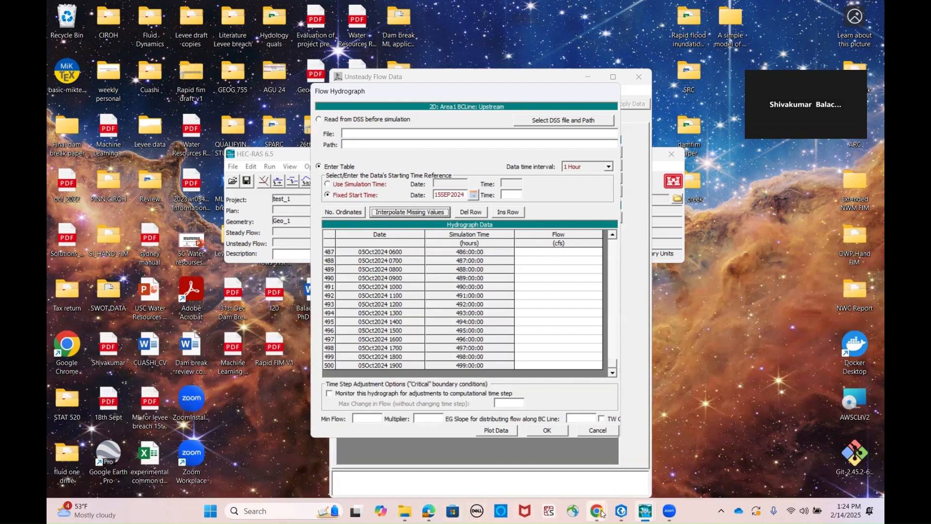
mouse_move(602, 513)
left_click(655, 451)
left_click(555, 366)
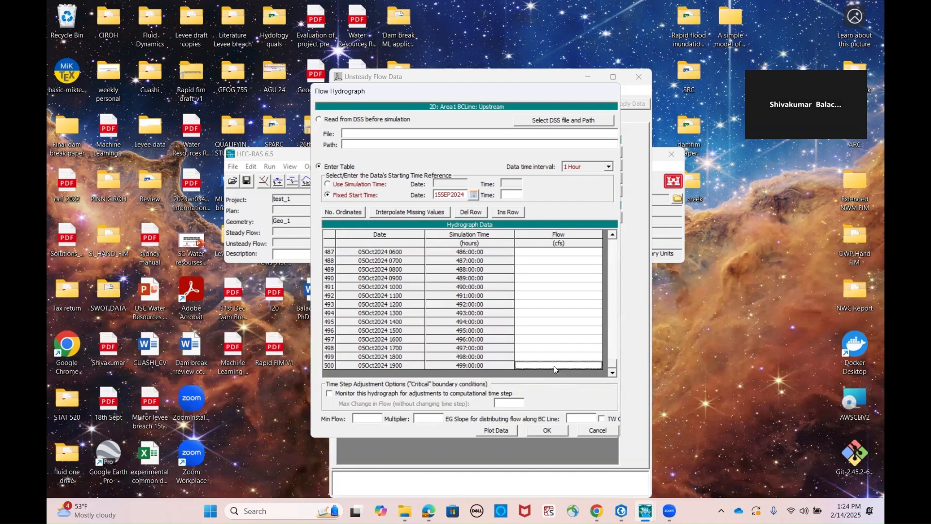
type("1000")
left_click(565, 330)
left_click(408, 213)
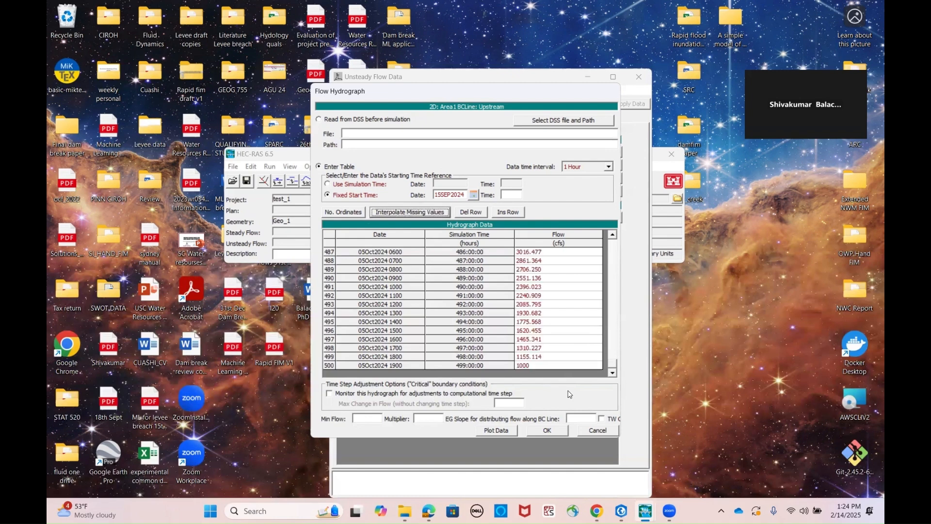
Preview the hydrograph plot, then set the EG slope for distributing flow along the boundary line to 0.15 and accept the hydrograph
left_click(507, 433)
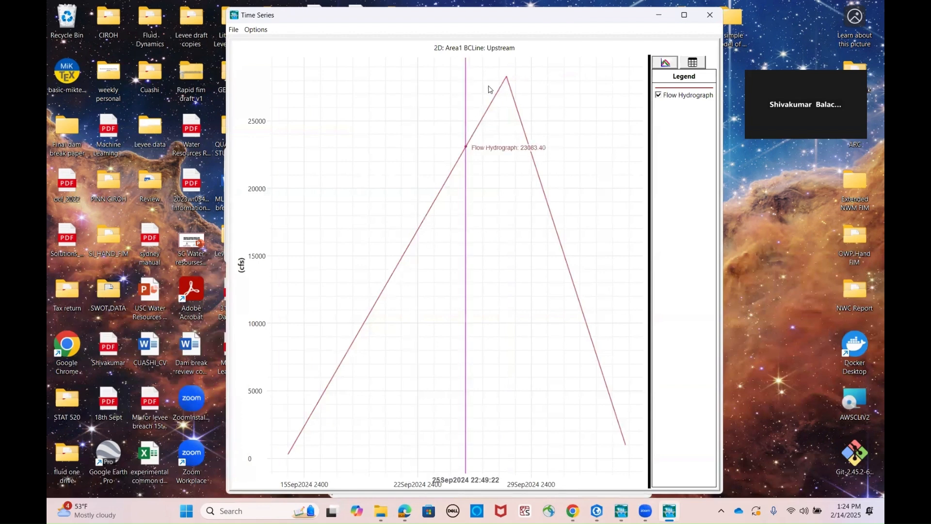
left_click(712, 16)
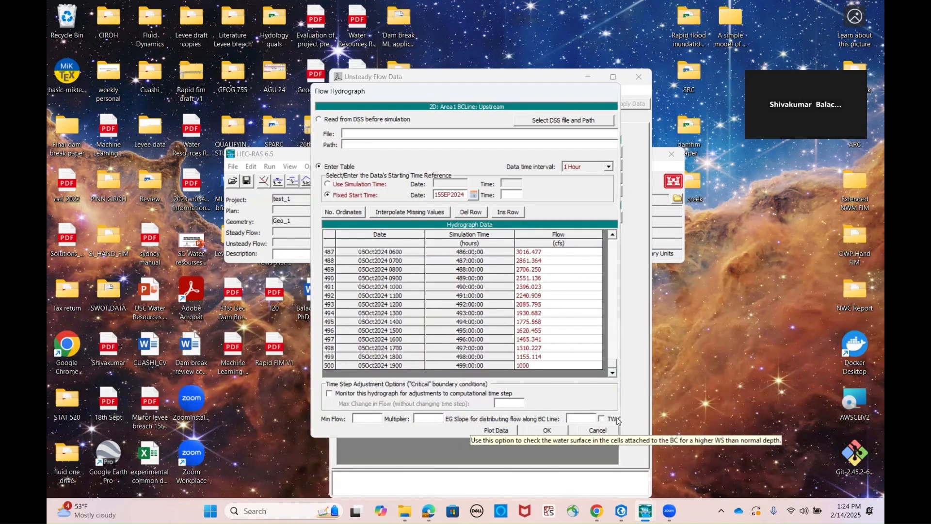
left_click(584, 420)
type("0.")
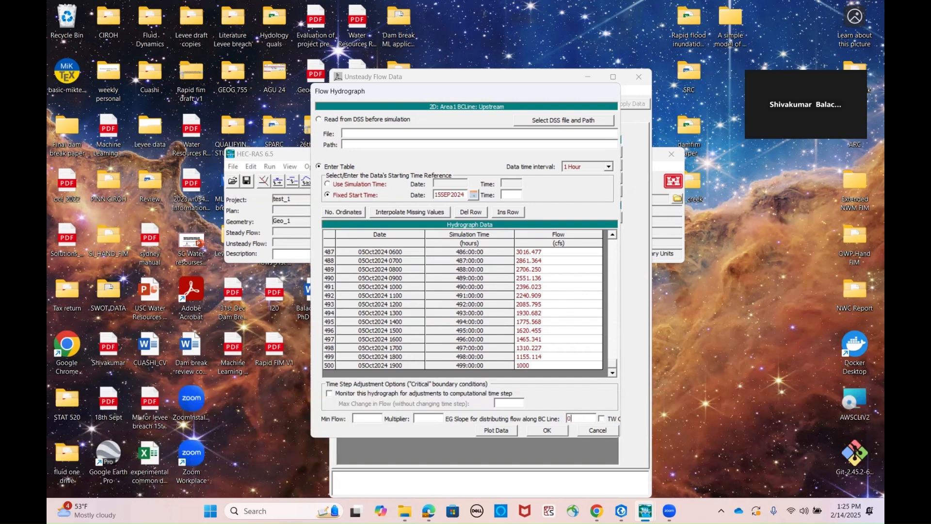
type("15")
left_click(561, 431)
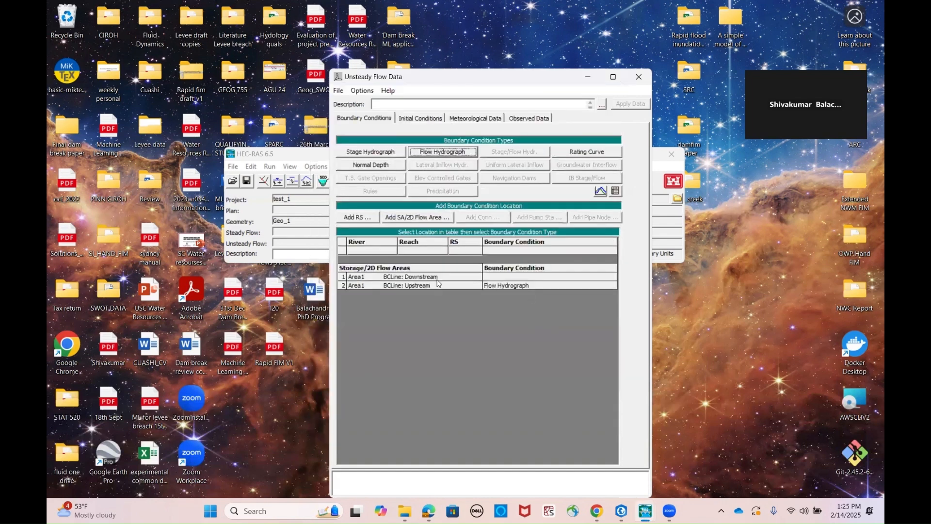
Assign a Normal Depth boundary condition with a friction slope of 0.025 to Area1's Downstream boundary line
left_click(499, 278)
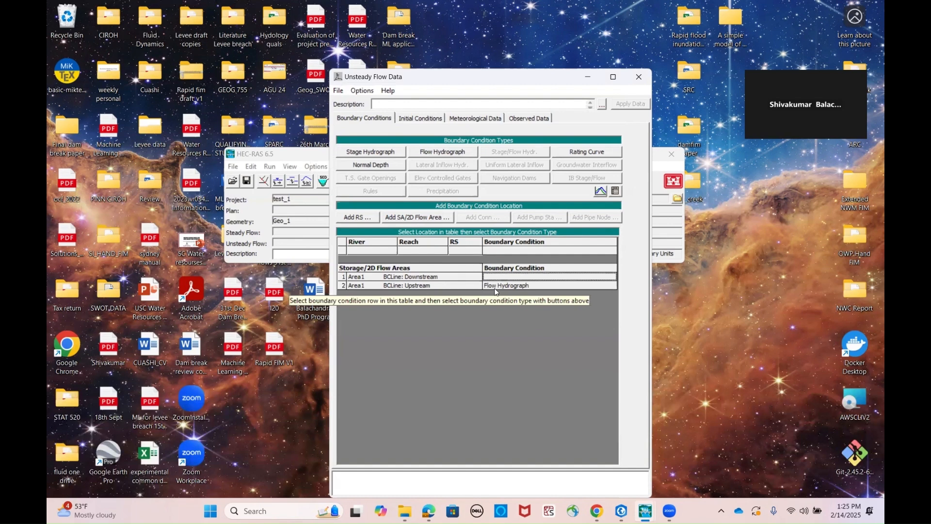
left_click(382, 165)
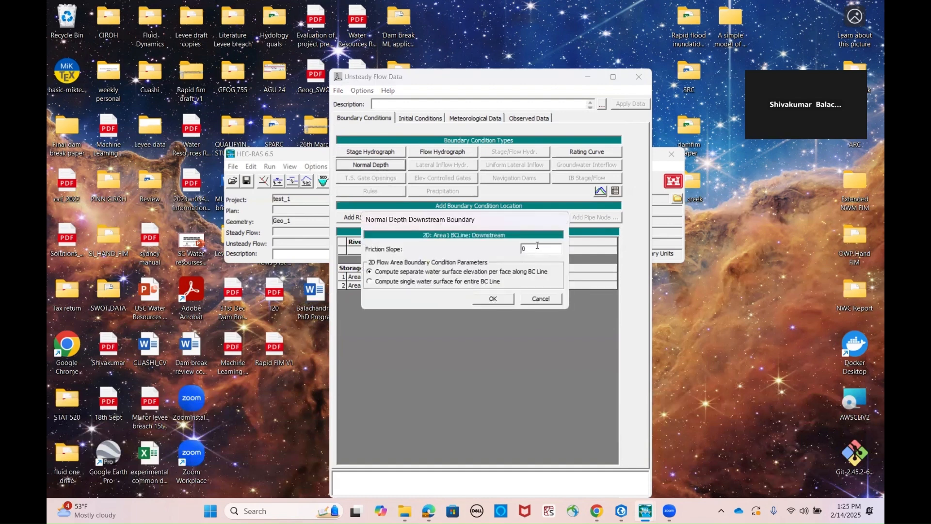
type(".025")
left_click(498, 300)
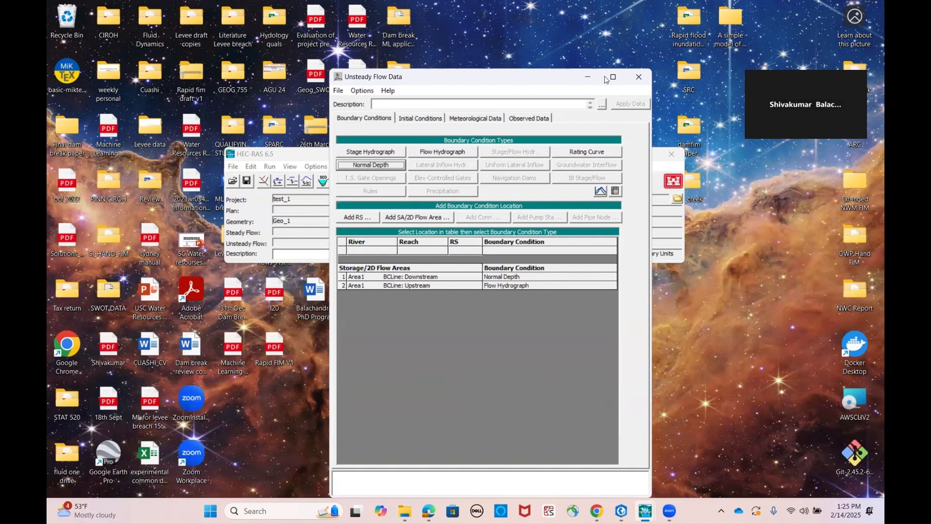
Close the unsteady flow editor and display the Geo_1 geometry with its 2D flow area over the satellite map in RAS Mapper
left_click(639, 78)
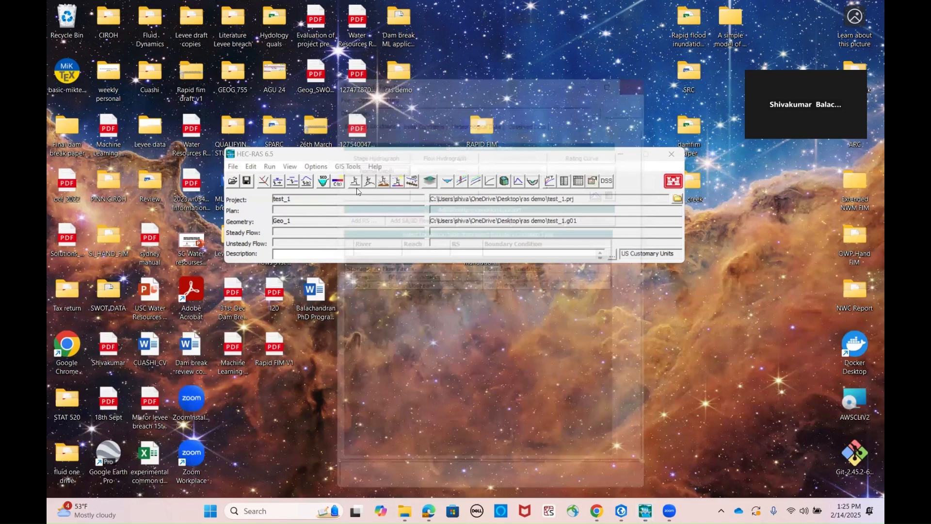
left_click(427, 184)
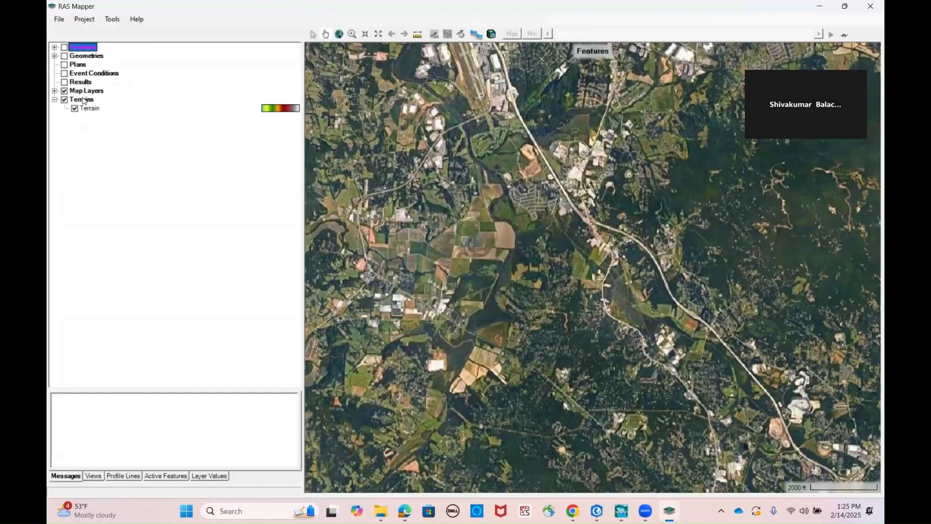
left_click(64, 56)
right_click(79, 59)
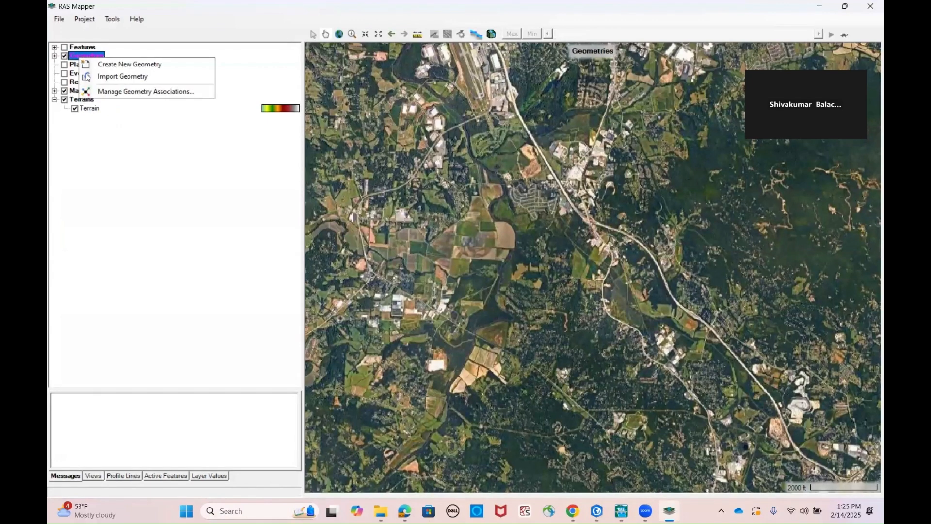
left_click(90, 66)
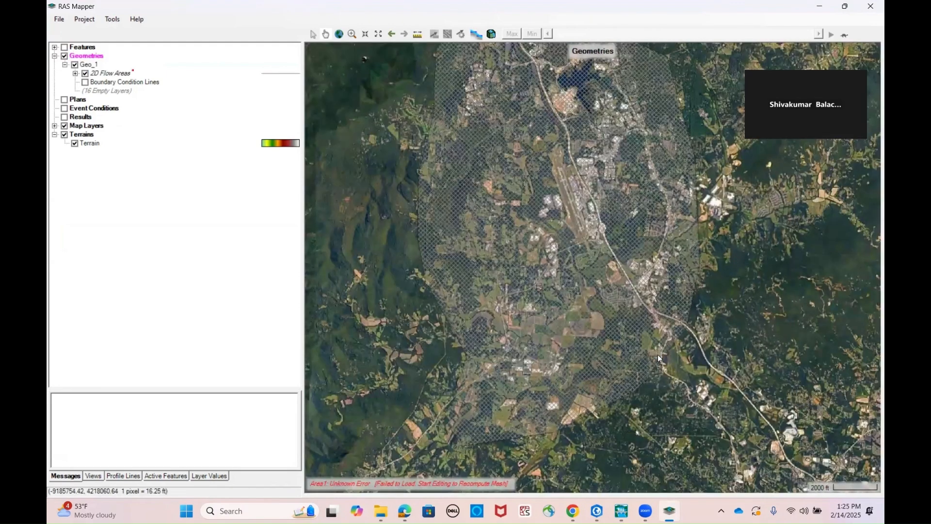
scroll(655, 346, "down", 2)
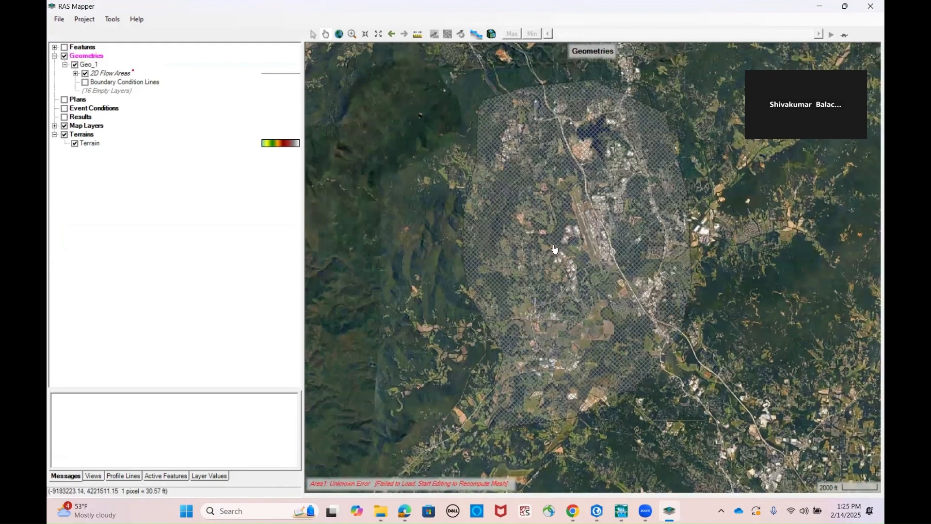
Start editing the 2D Flow Areas layer of Geo_1 and review Area1's attributes in the layer properties
right_click(118, 73)
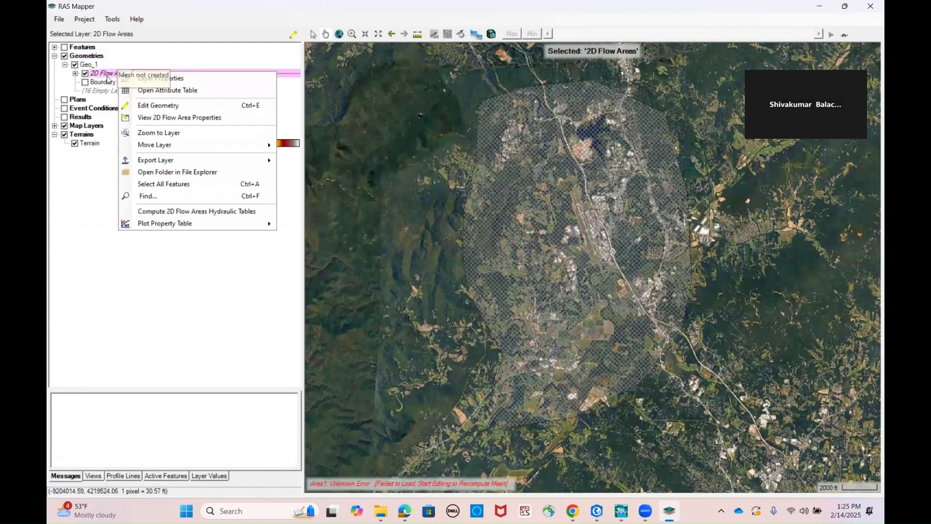
left_click(152, 106)
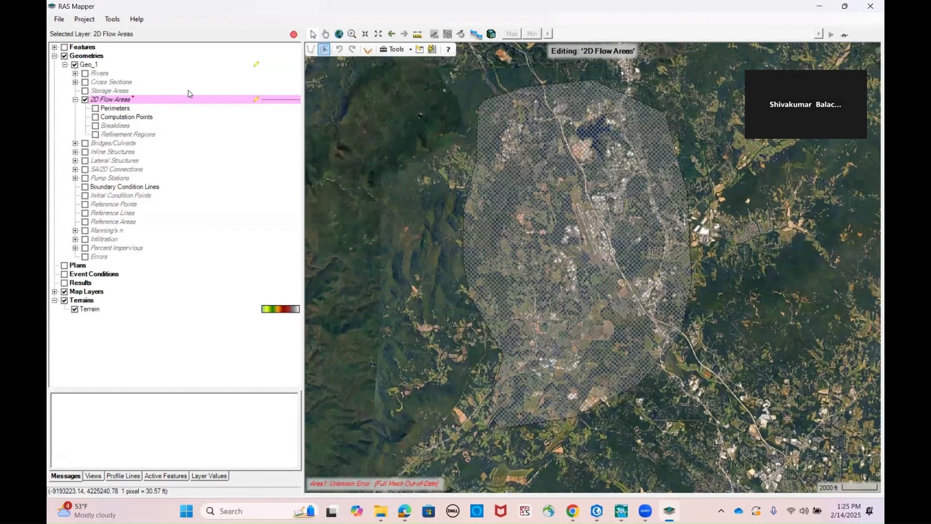
right_click(246, 103)
left_click(345, 131)
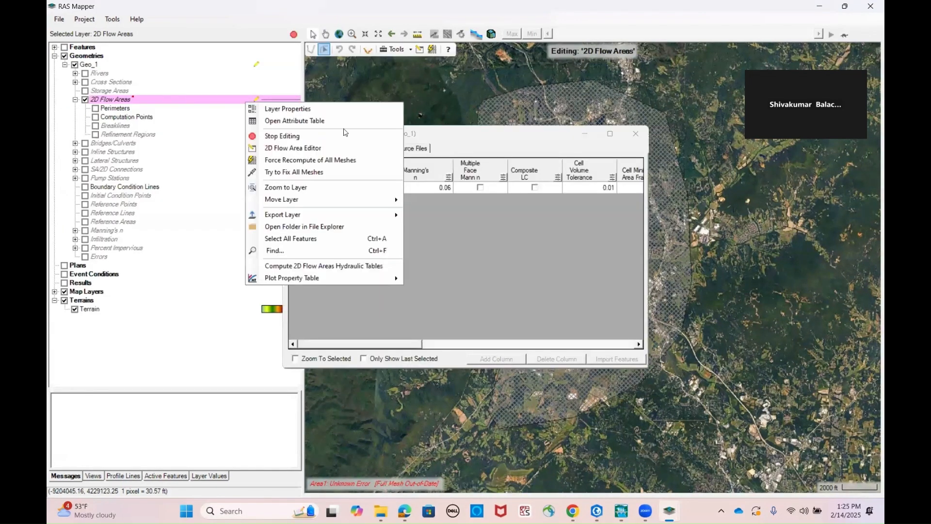
left_click(636, 133)
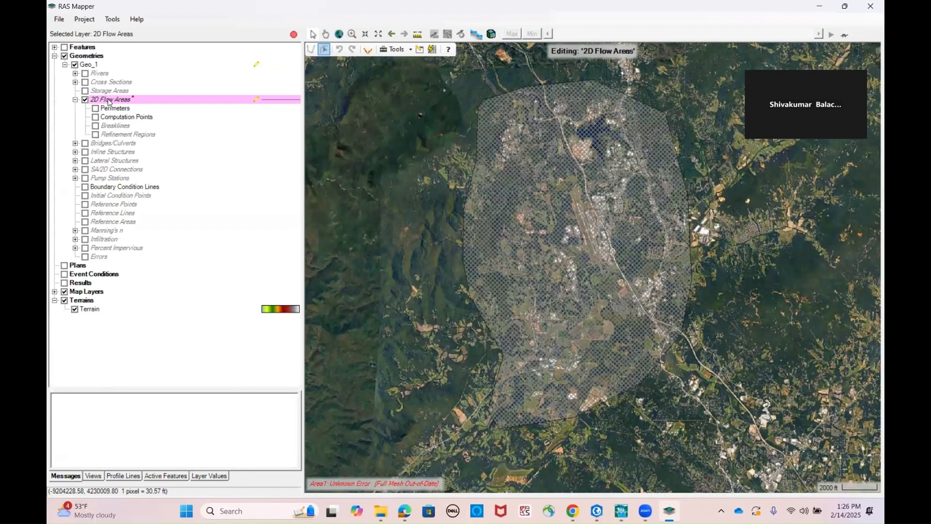
Show the 2D flow area's Perimeters layer and move one vertex on Area1's northwestern perimeter slightly outward
left_click(96, 109)
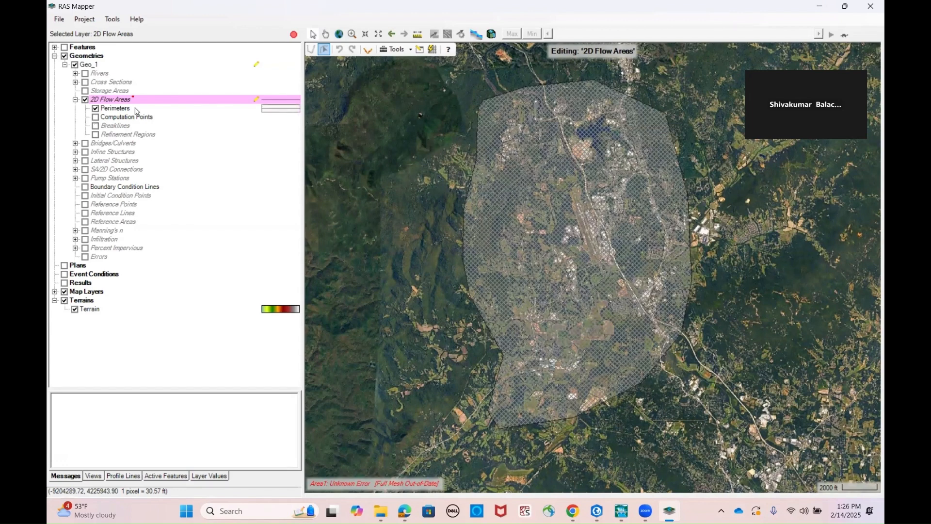
right_click(136, 108)
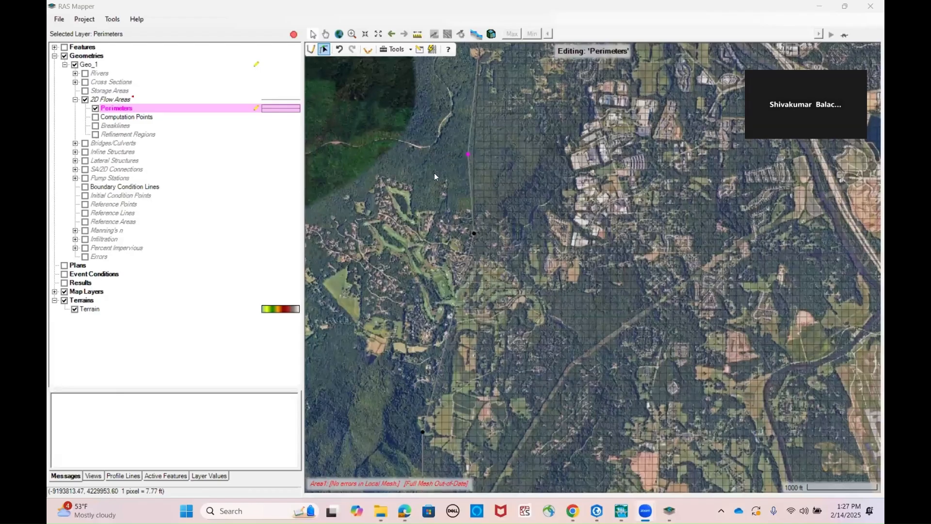
left_click(469, 163)
left_click_drag(468, 163, 444, 156)
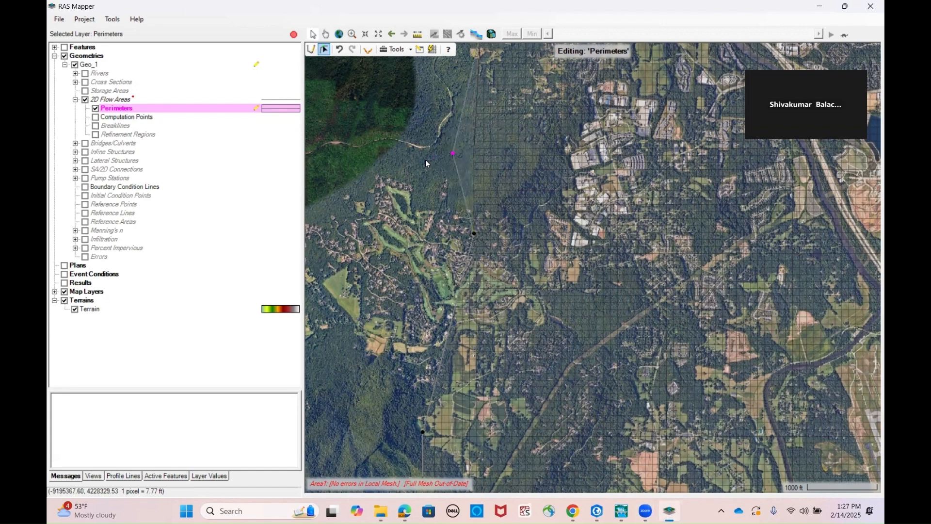
left_click_drag(453, 154, 465, 146)
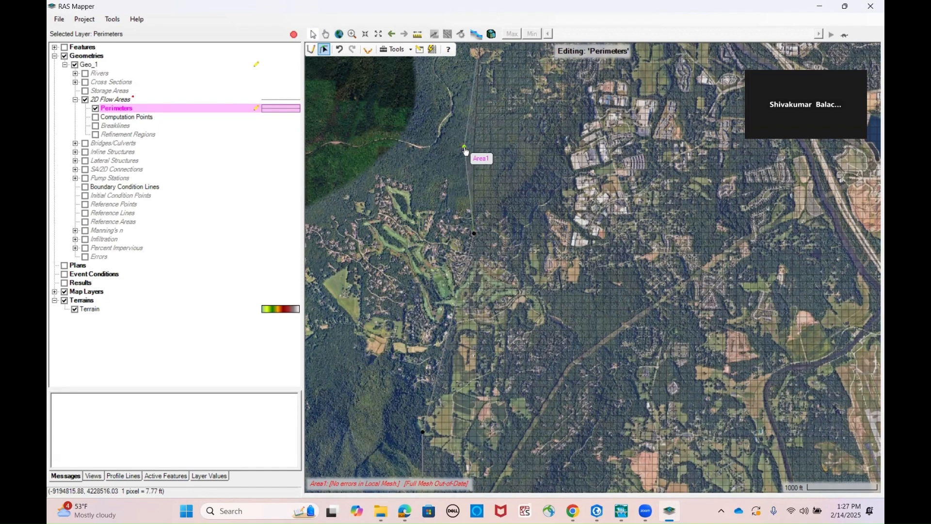
left_click_drag(464, 147, 460, 150)
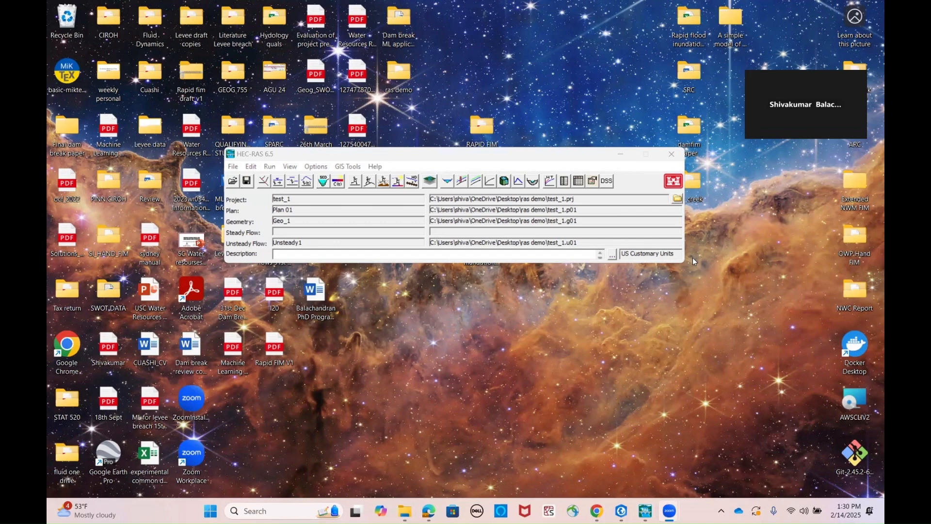
Examine Area1's mesh and its boundary lines in the geometric data editor, and check which background layers are plotted
left_click(263, 181)
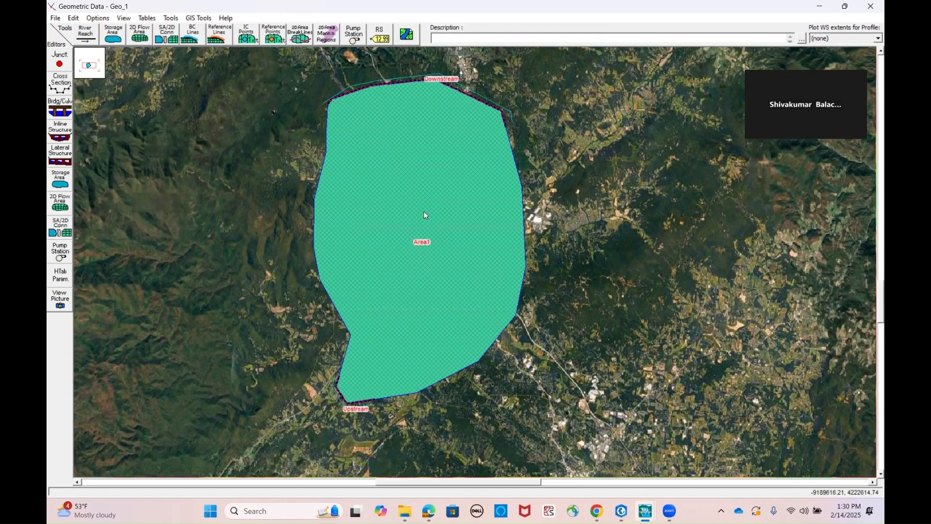
left_click(405, 32)
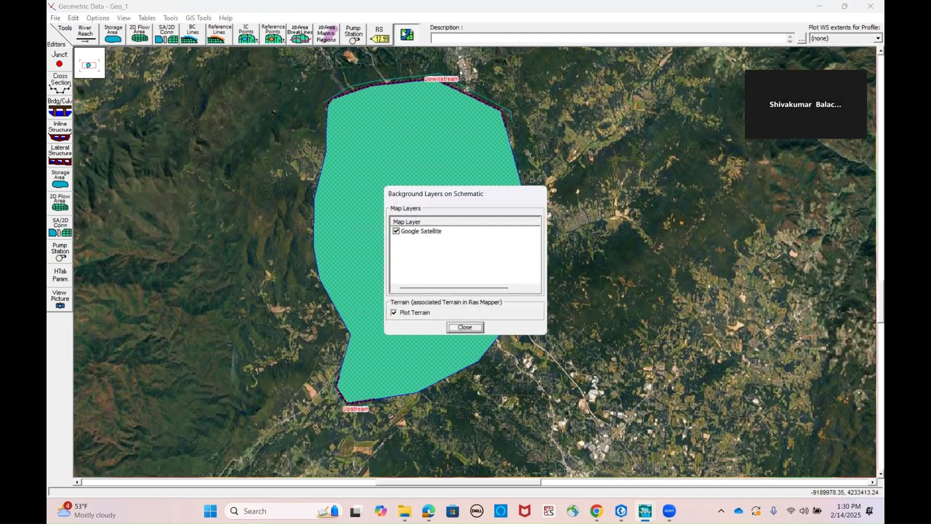
left_click(483, 328)
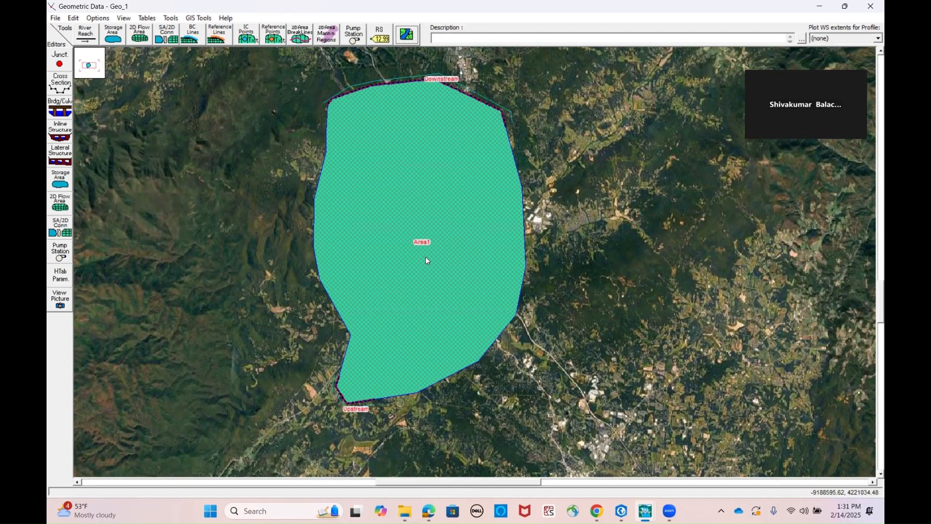
left_click(872, 9)
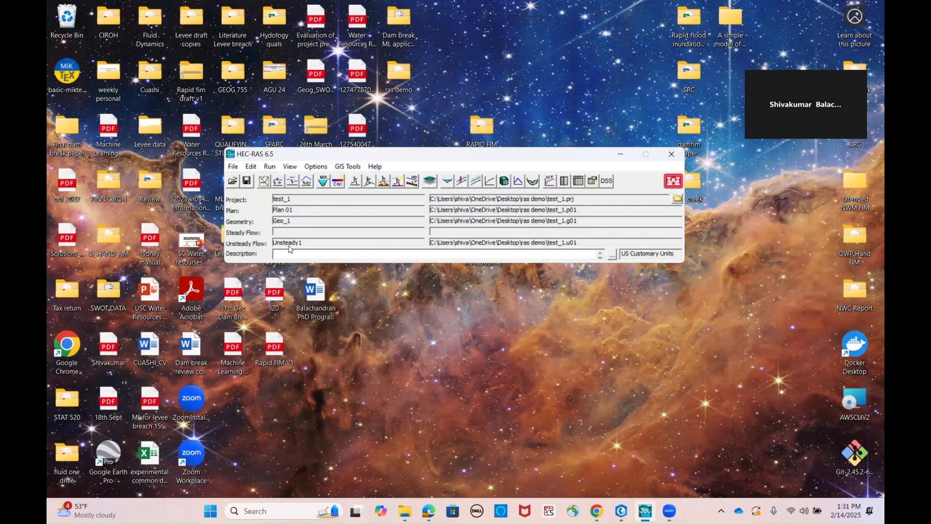
Compute the unsteady flow analysis for Plan 01 using geometry Geo_1 and flow file Unsteady1
left_click(372, 186)
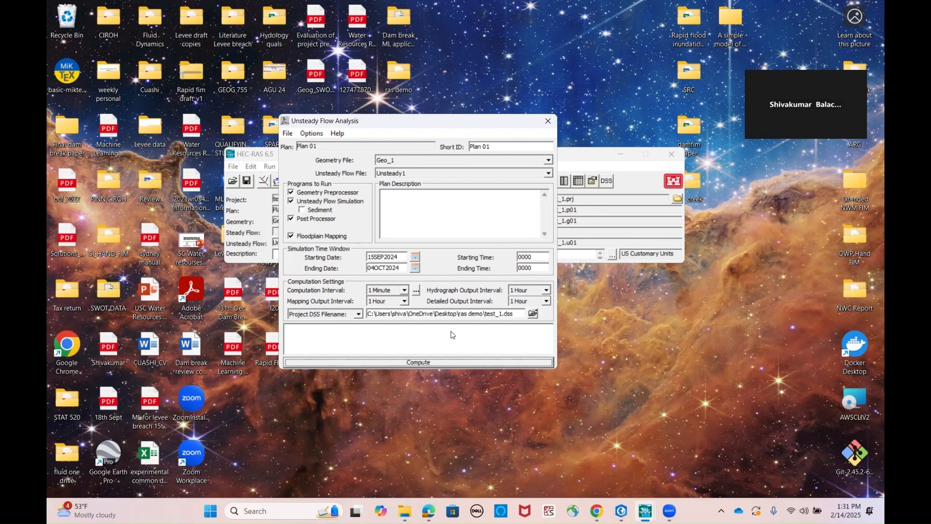
left_click(432, 364)
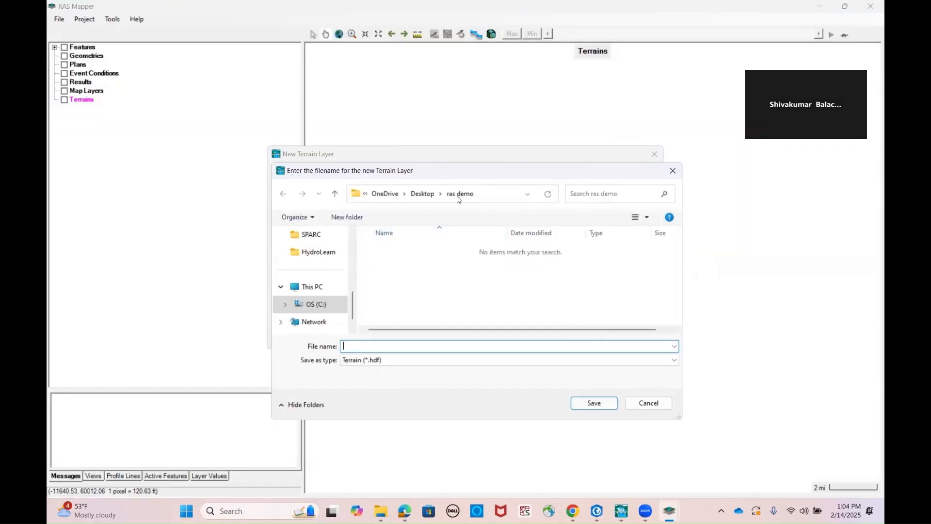
Check the file types available for saving the new terrain layer in the ras demo folder
left_click(427, 359)
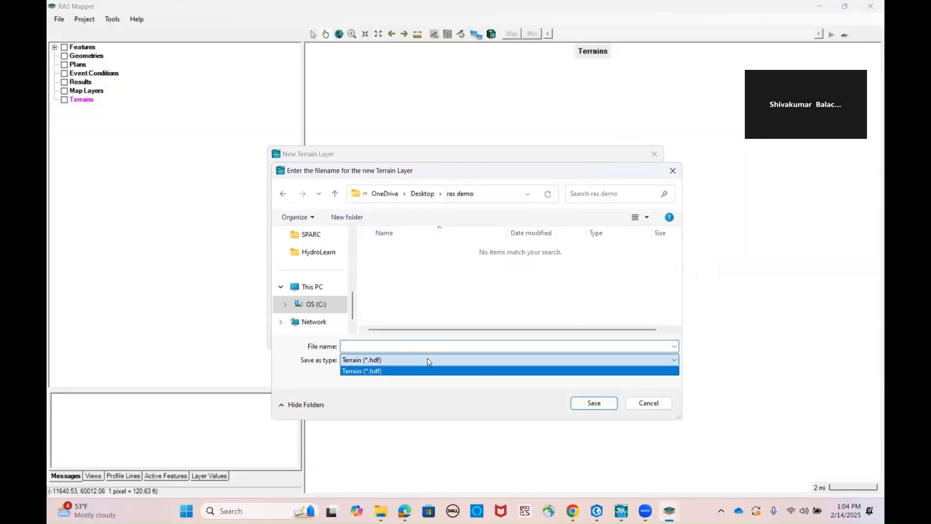